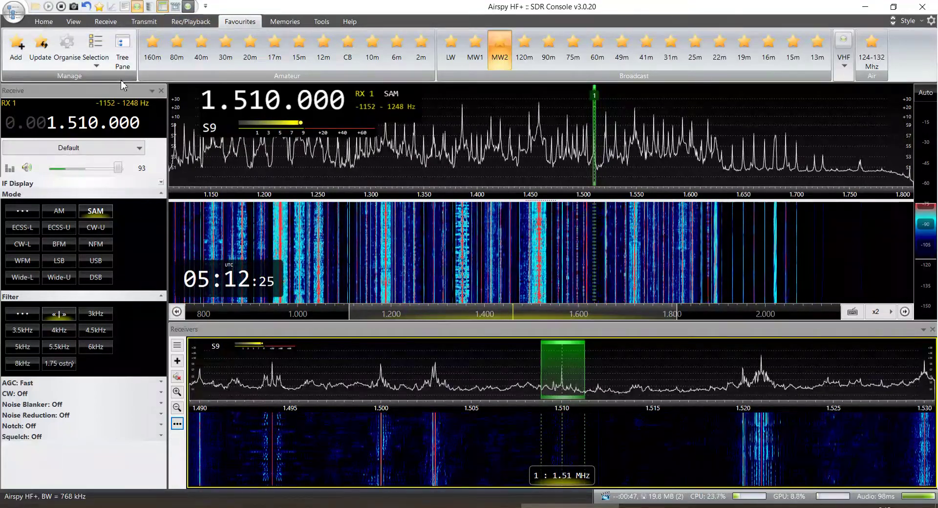
# Step: Open the Video dropdown in the quick-access toolbar to reach the Stop recording option
pyautogui.click(188, 6)
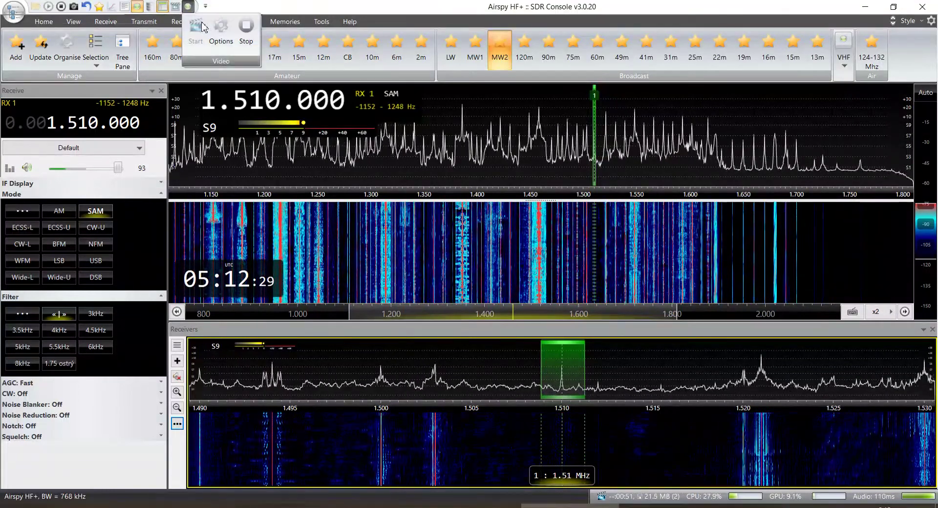